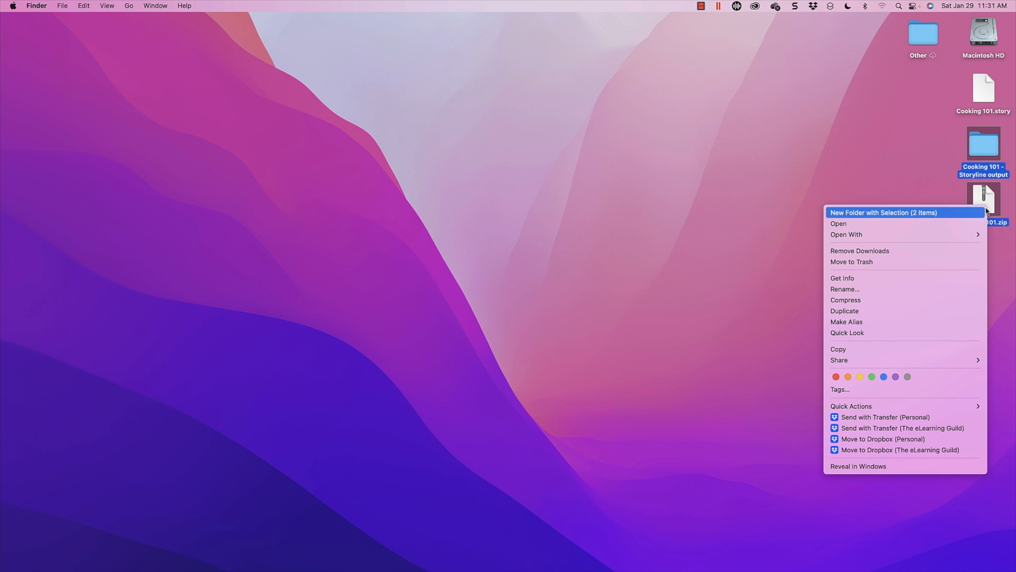
Step: Move the Cooking 101 - Storyline output folder and Cooking 101.zip to the Trash, and switch to Articulate Storyline
click(892, 264)
key(ctrl+Right)
key(ctrl+Left)
key(ctrl+Right)
key(ctrl+Right)
key(ctrl+Right)
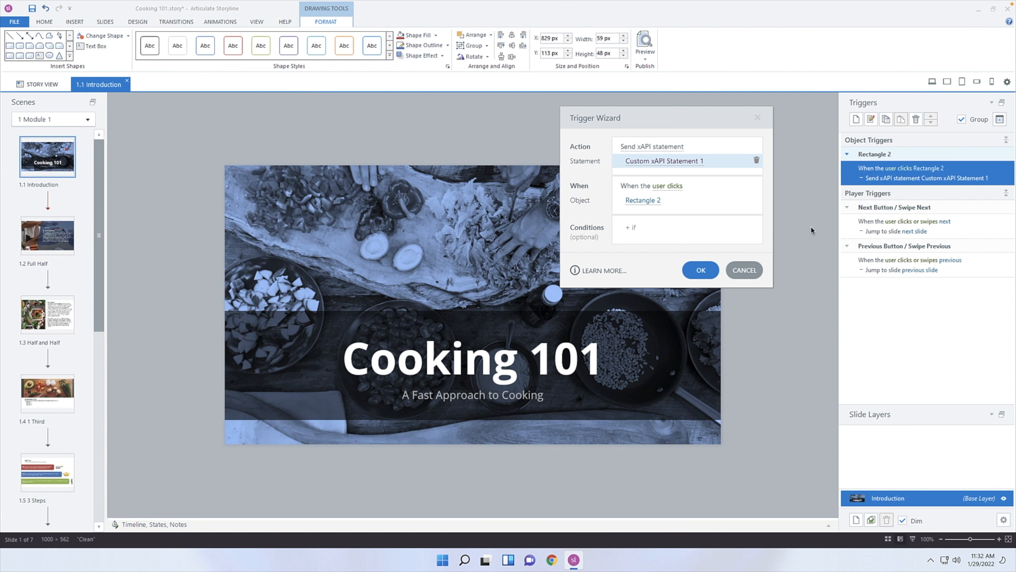
Step: In Custom xAPI Statement 1, fill the object's empty id with the Project.ActivityId variable followed by a slash
click(694, 167)
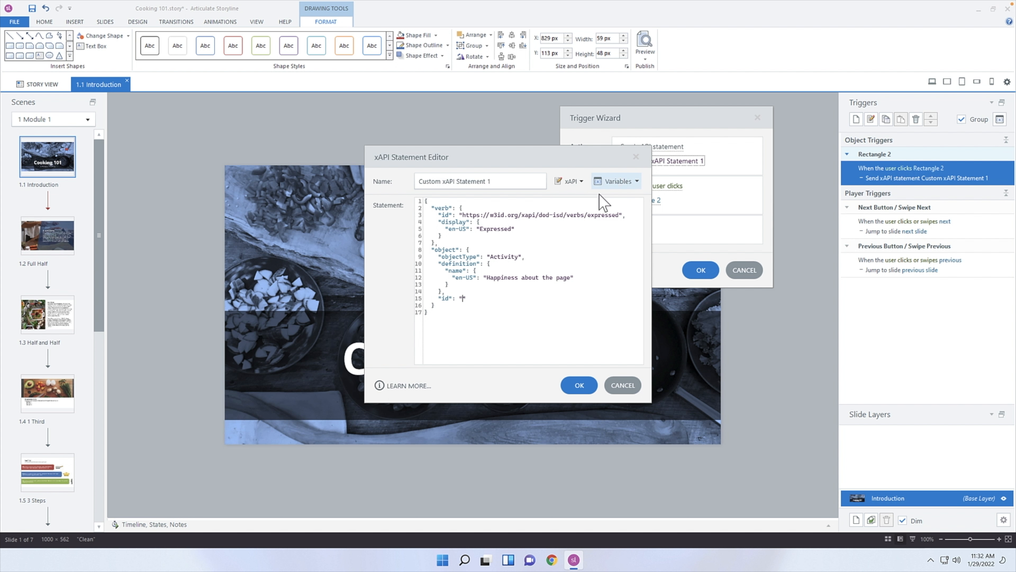
click(620, 181)
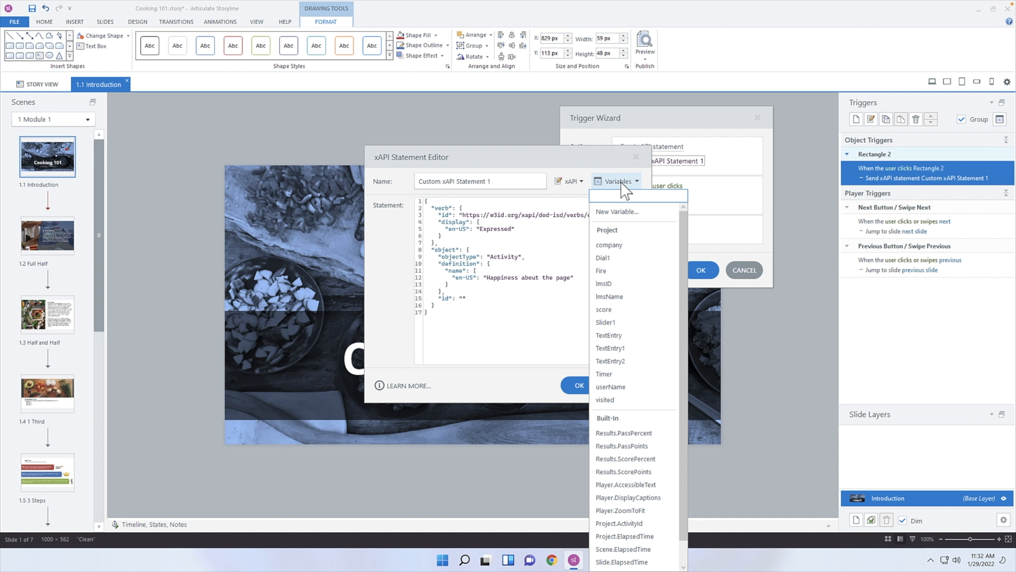
scroll(676, 488, down, 2)
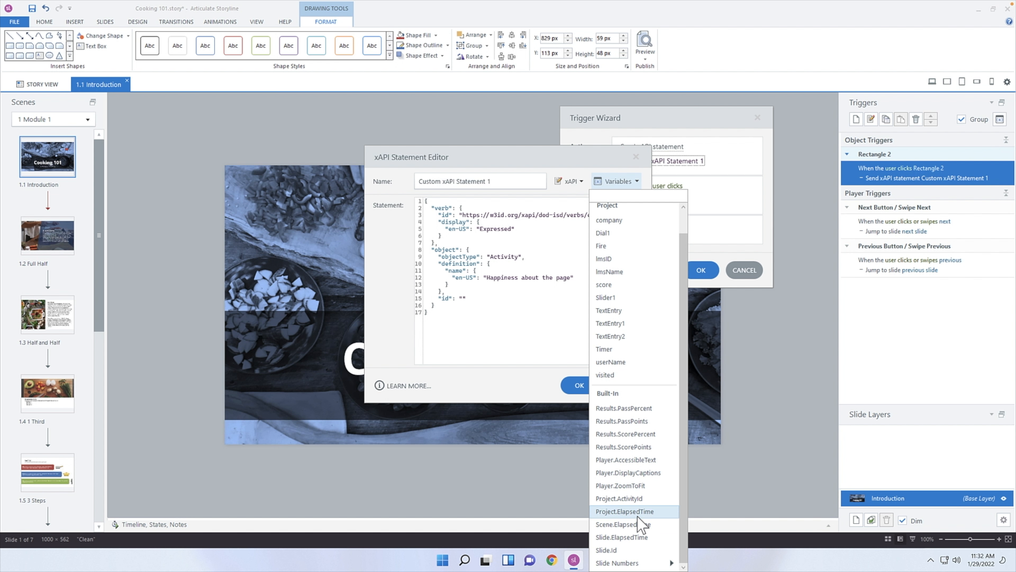
click(646, 499)
key(End)
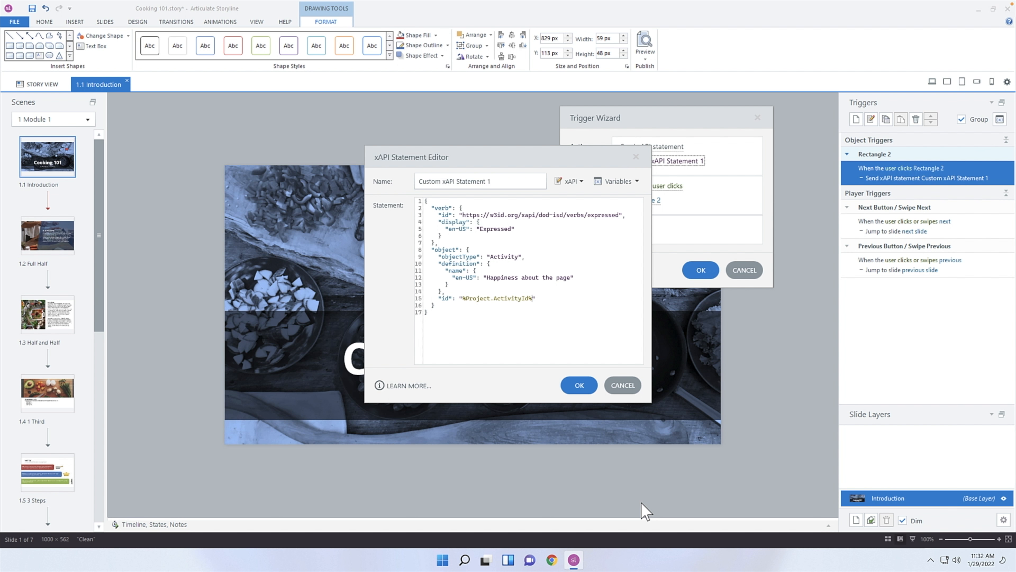
text(/)
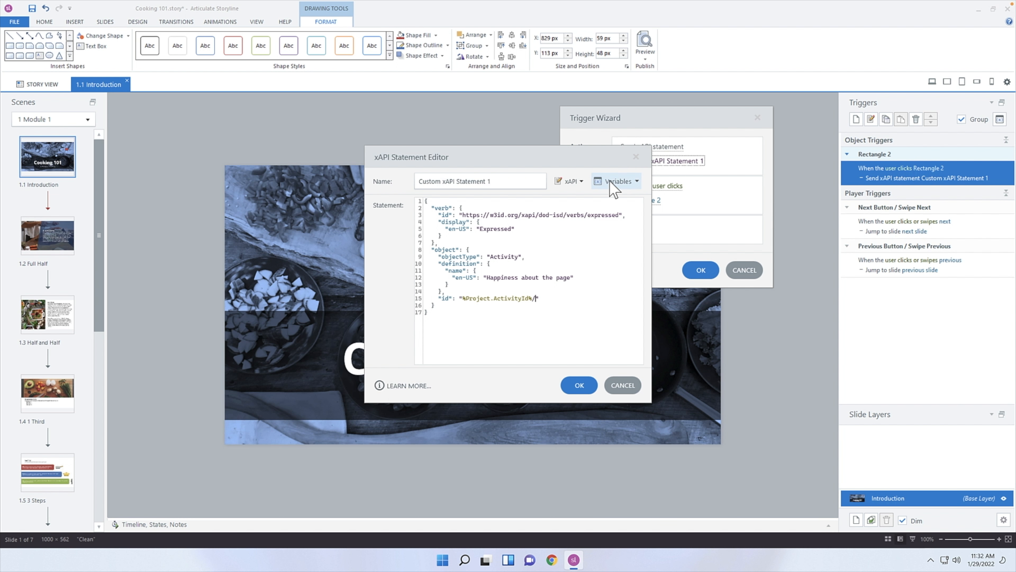
Step: Append the Slide.Id variable to the object's id, and accept the custom statement and its trigger
click(619, 181)
click(629, 551)
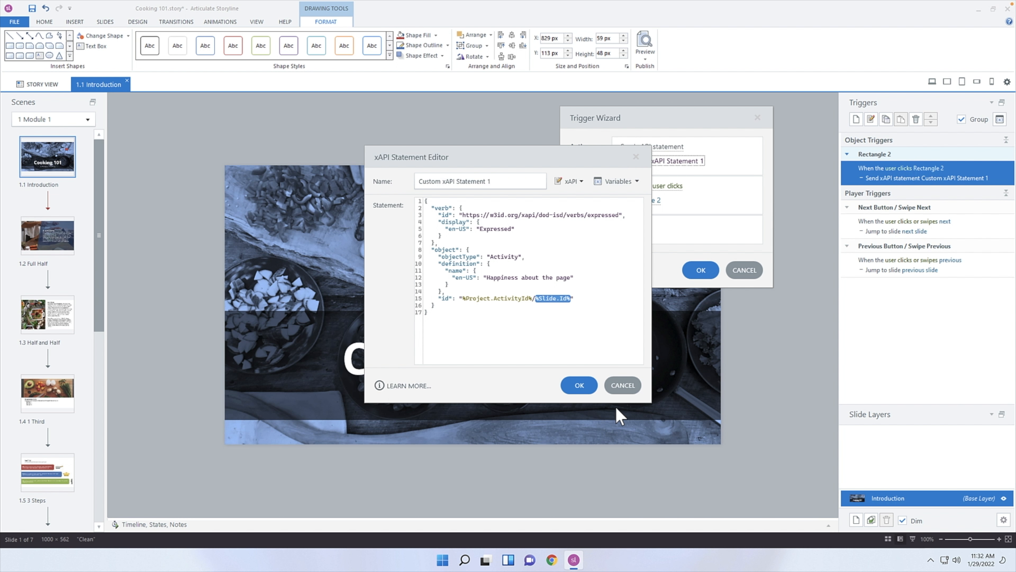
click(489, 298)
drag(460, 298, 501, 299)
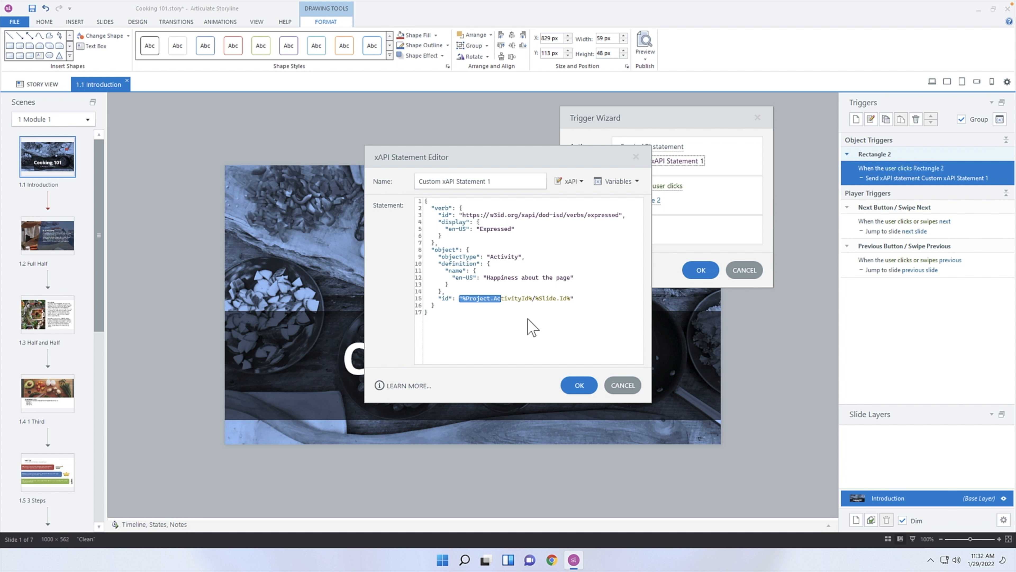
click(581, 385)
click(701, 270)
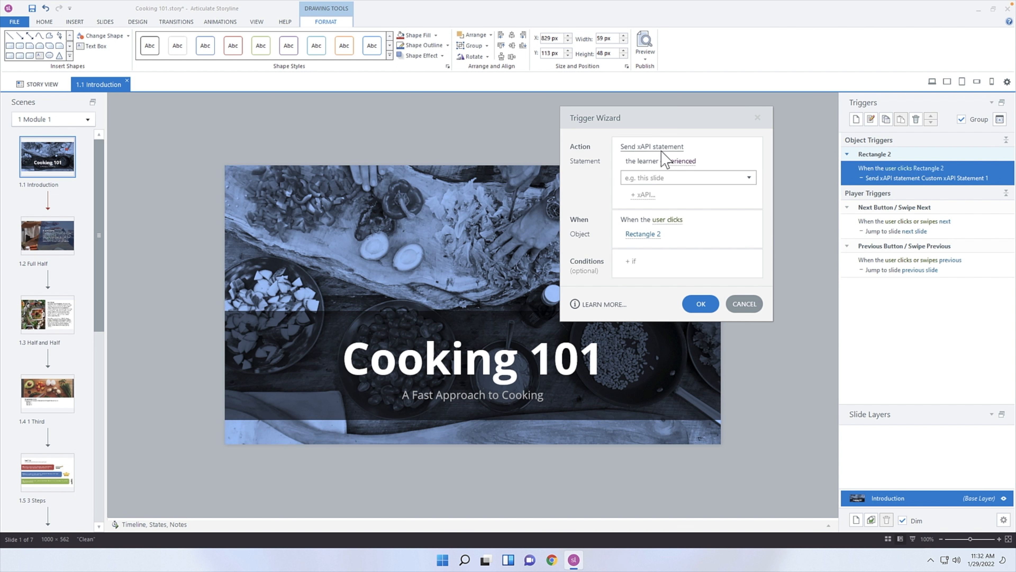
Step: Create a trial "experienced" statement for slide 1.2 Full Half, examine how its object id is built, and discard the trigger changes
click(676, 179)
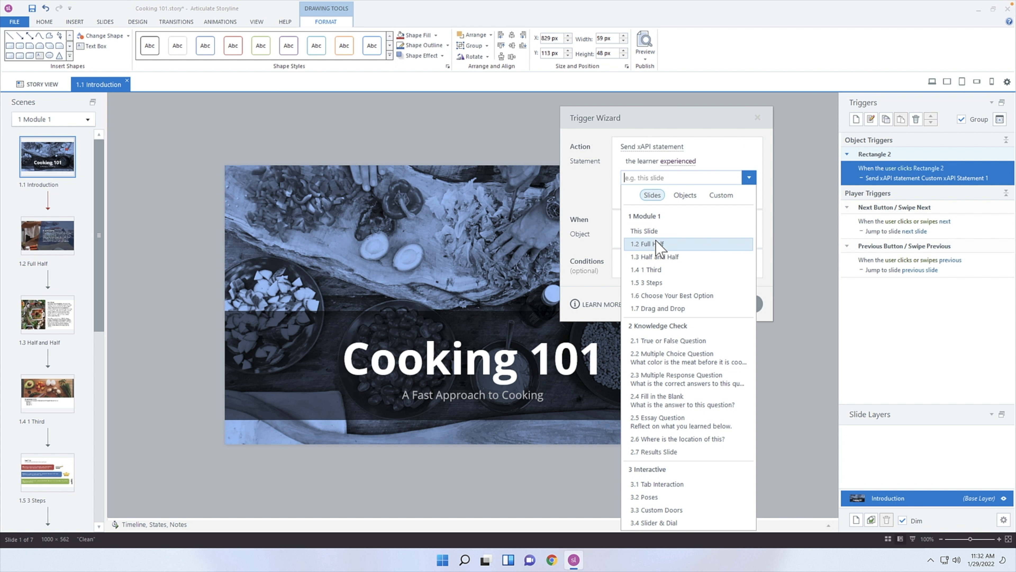
click(665, 246)
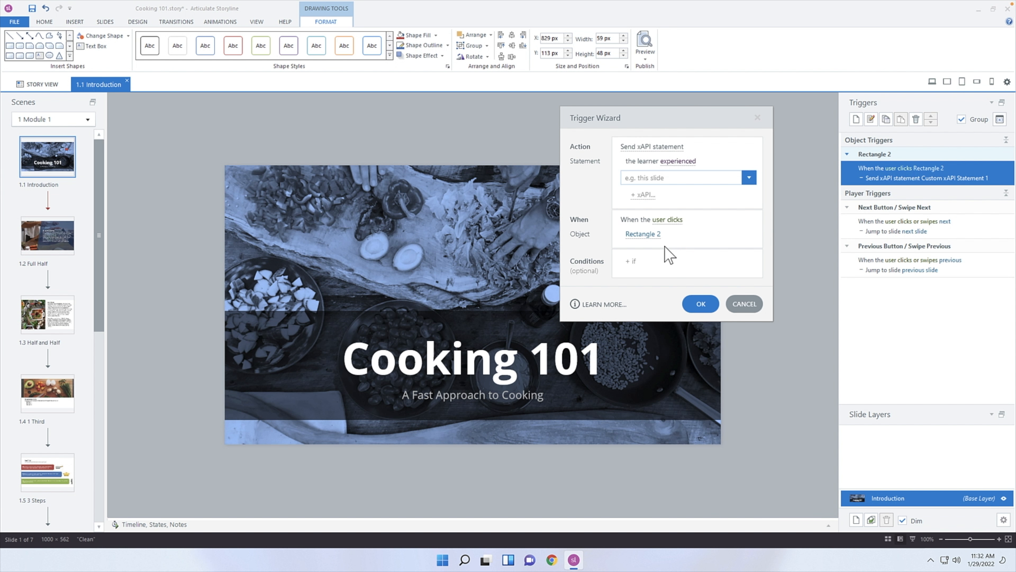
click(648, 190)
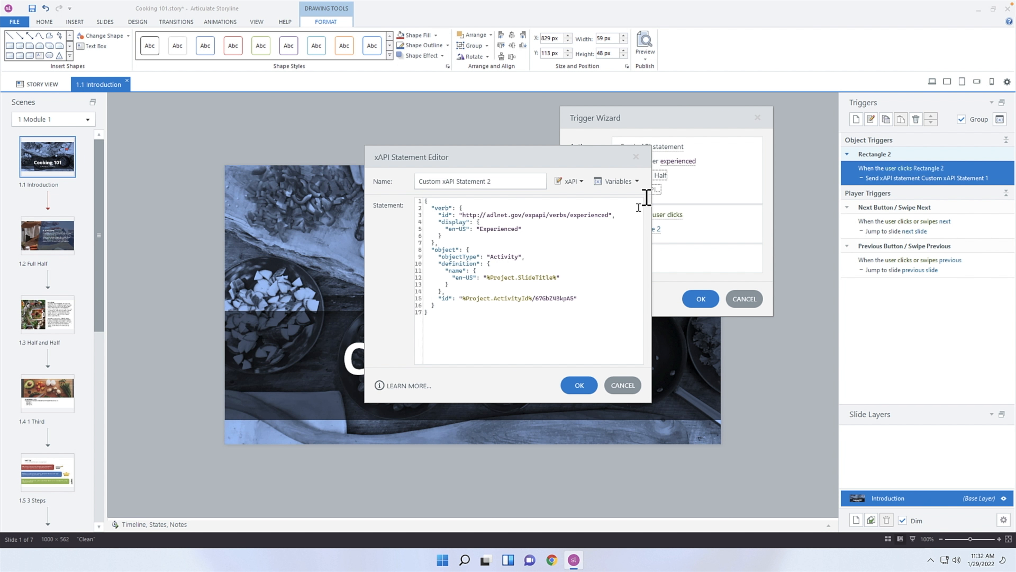
drag(465, 300, 482, 300)
double_click(549, 297)
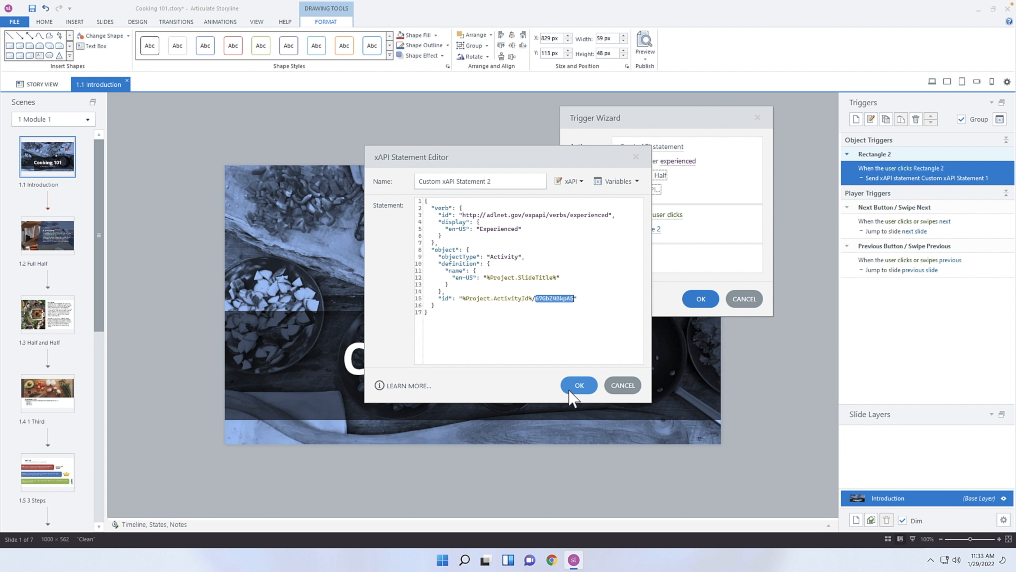
click(623, 384)
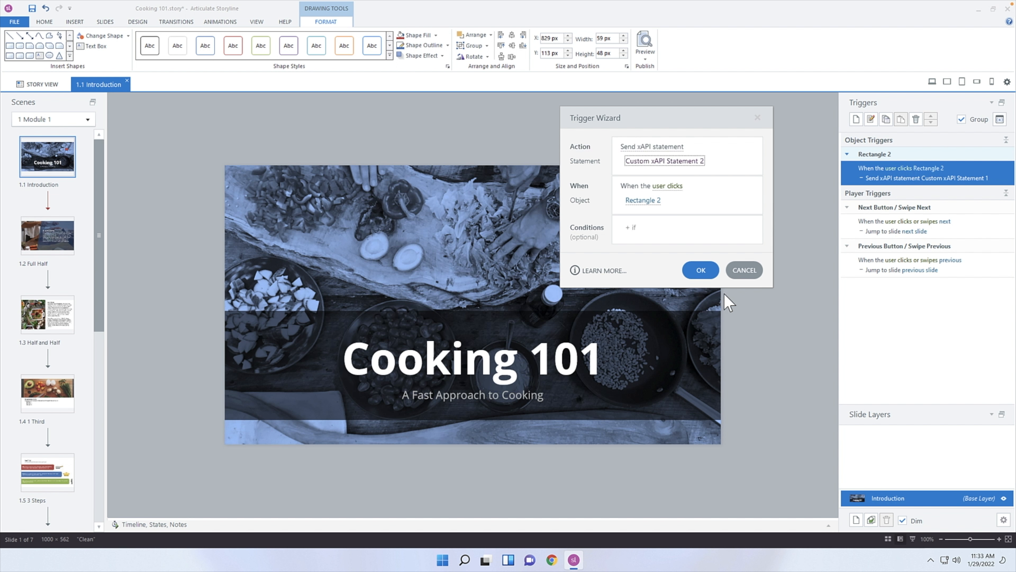
click(741, 269)
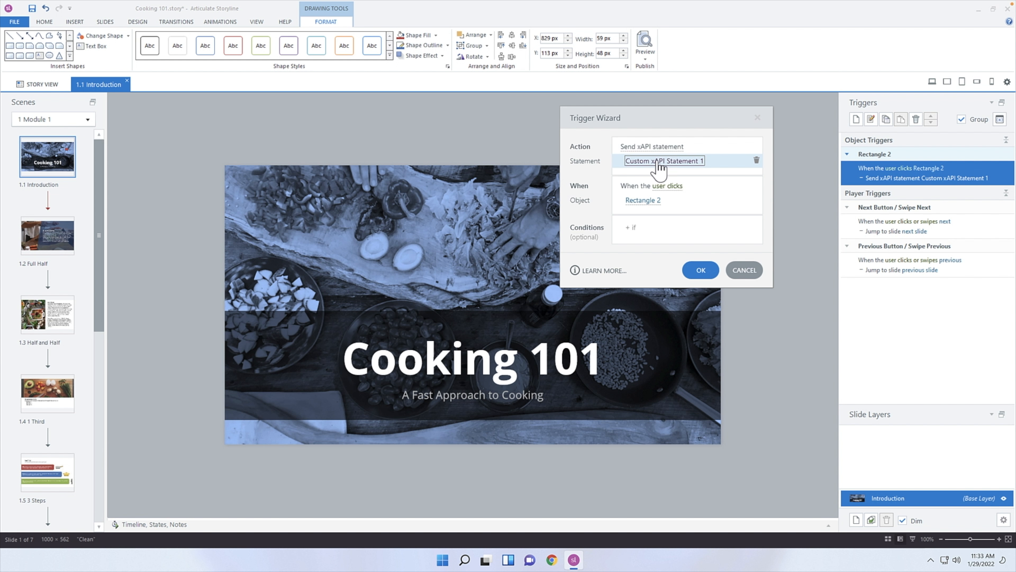
Step: Check the object id in Custom xAPI Statement 1 of the Rectangle 2 trigger, and close the statement and trigger dialogs
click(652, 162)
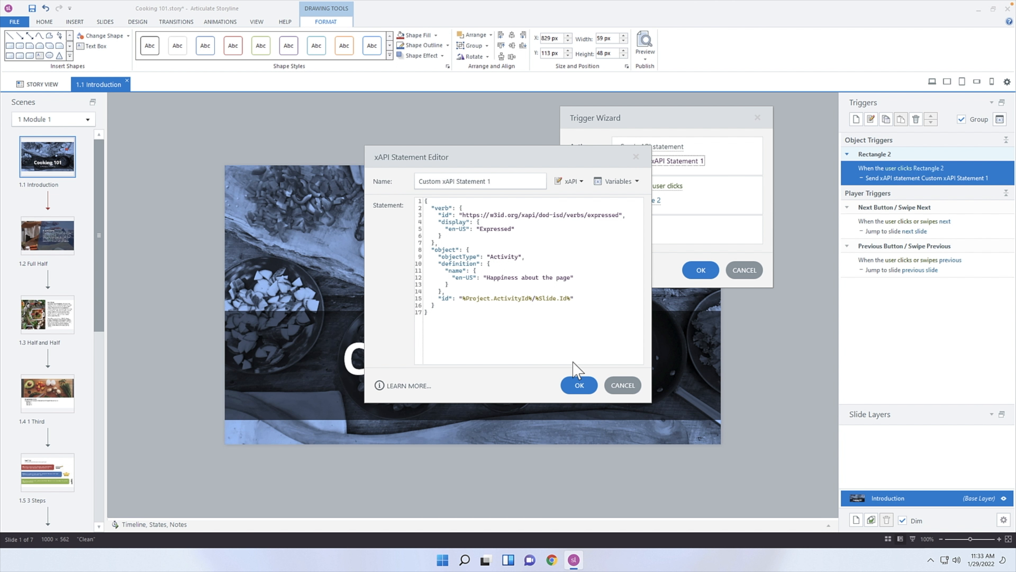
click(578, 386)
click(700, 270)
Step: Save the project and publish Cooking 101 to the Desktop folder with the cmi5 and external LRS reporting options
click(644, 41)
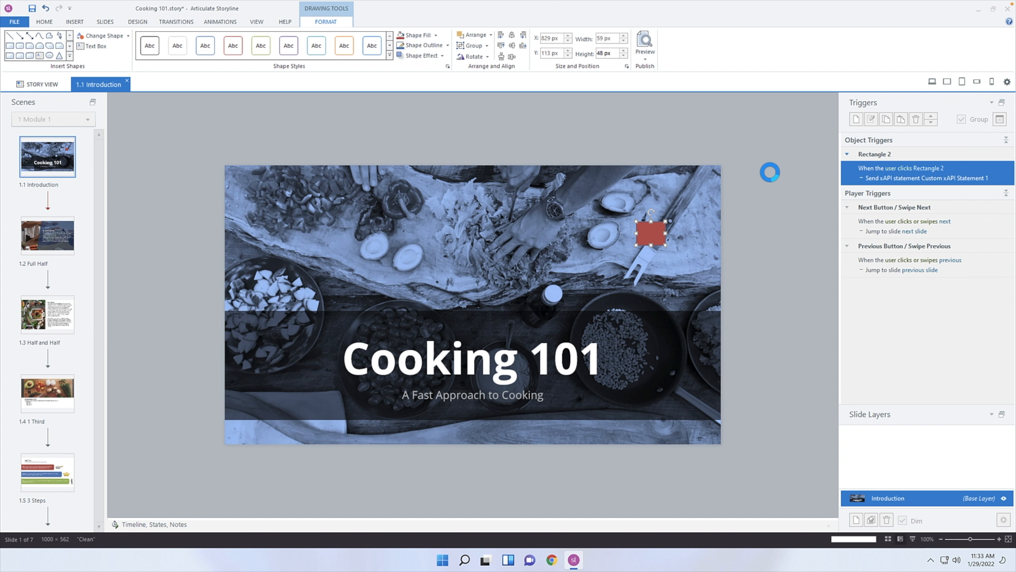
click(48, 22)
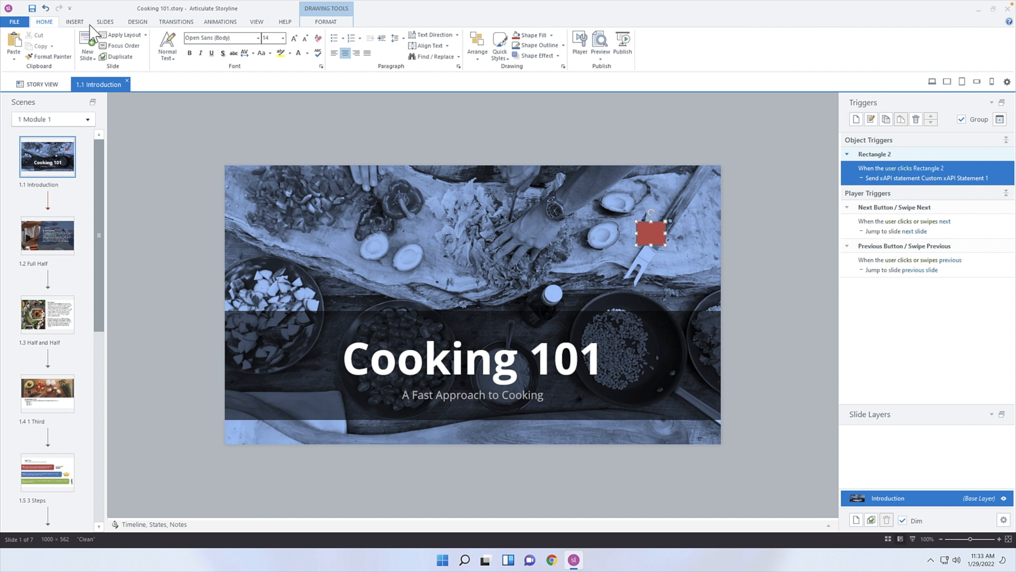
click(622, 41)
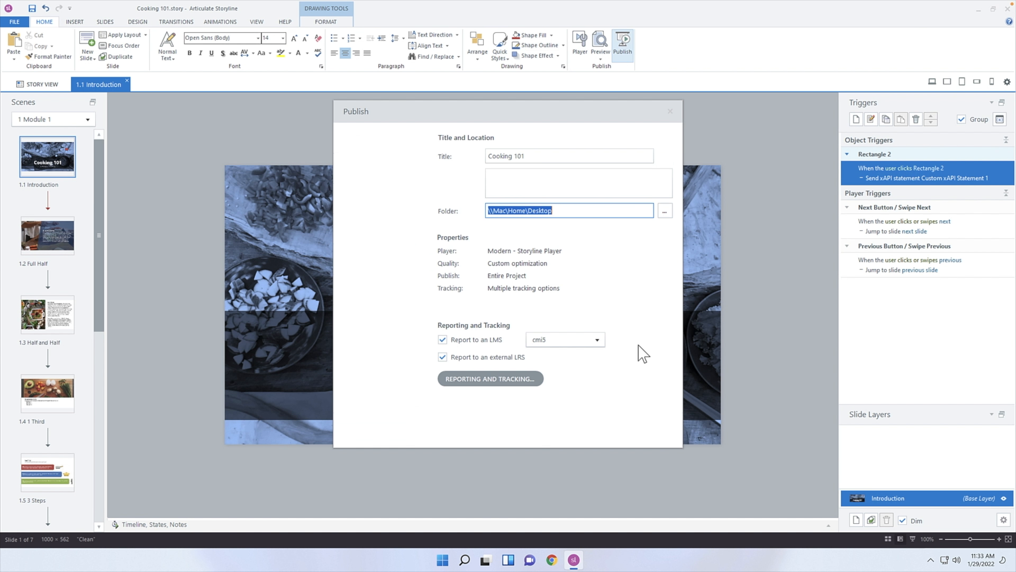
click(594, 432)
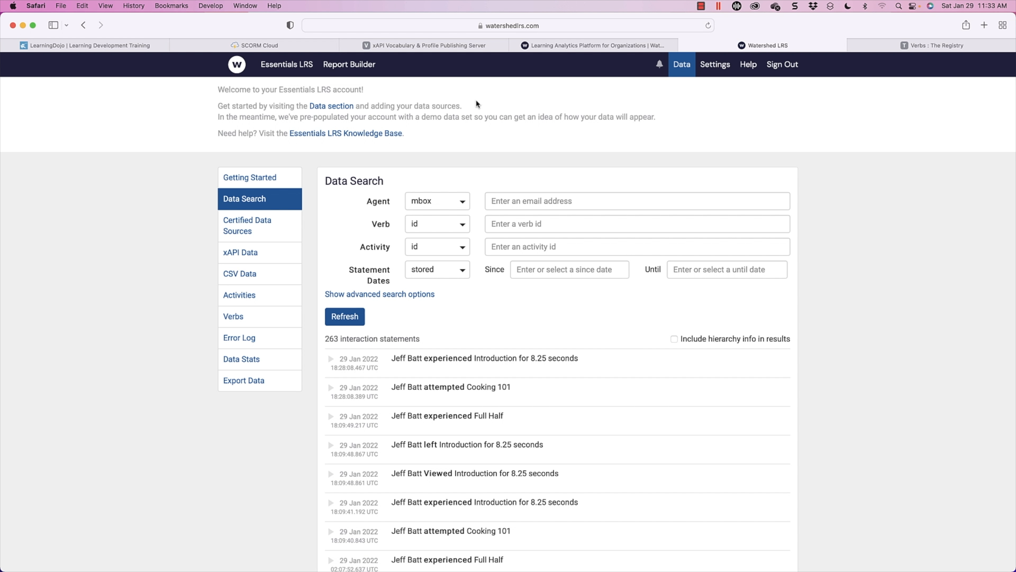
Step: Switch to SCORM Cloud in Safari and delete the old Cooking 101 course from the course library
click(301, 46)
click(86, 223)
click(203, 235)
click(401, 186)
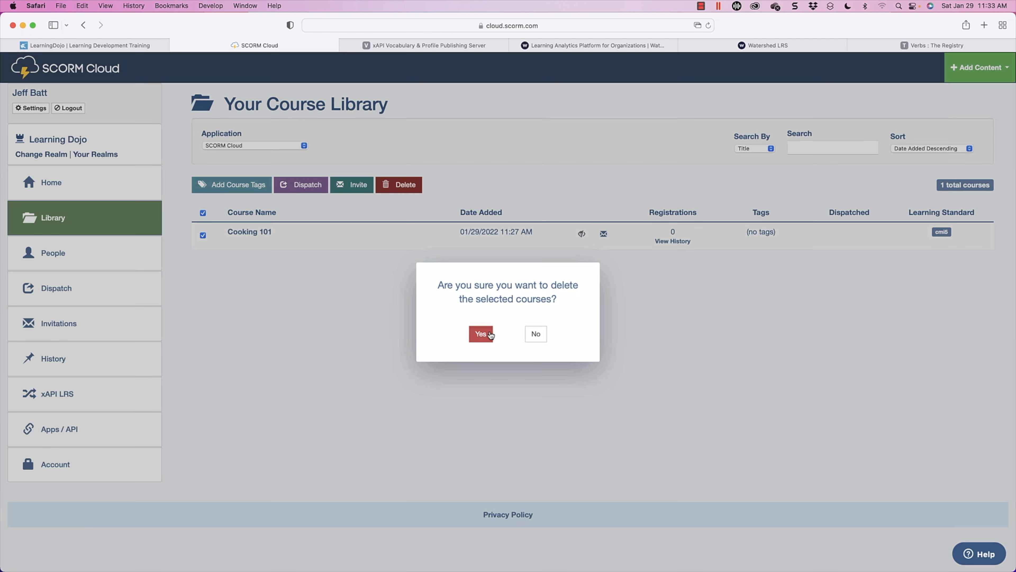
click(482, 334)
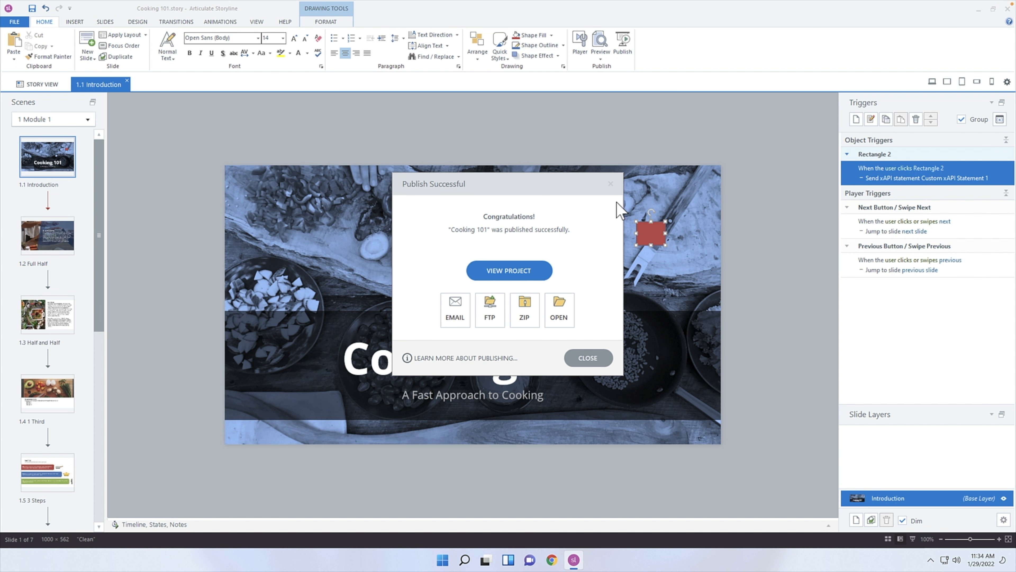
Step: Zip Storyline's published output as Cooking 101 on the Desktop, and import Cooking 101.zip into SCORM Cloud as a course
click(526, 309)
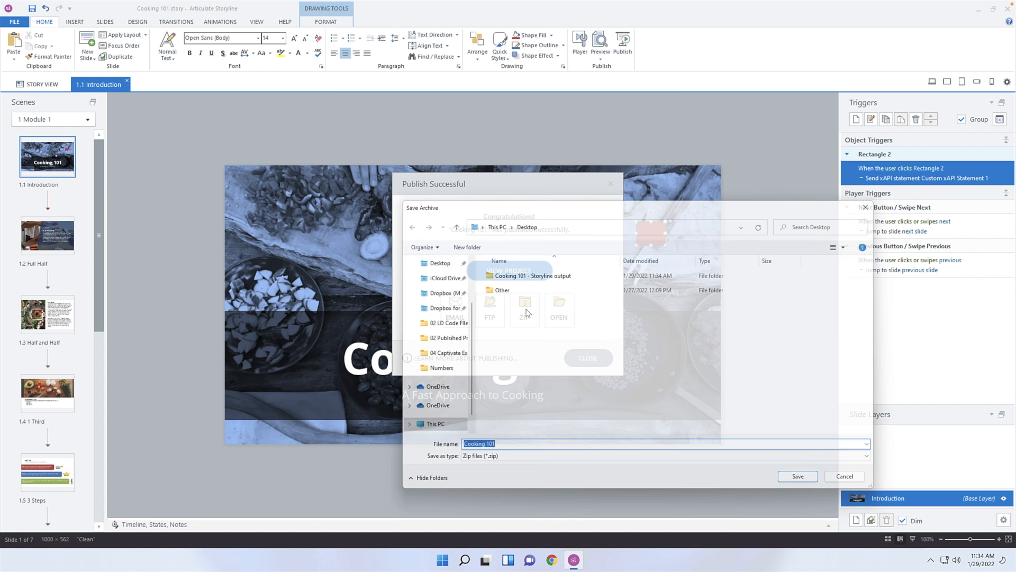
click(811, 486)
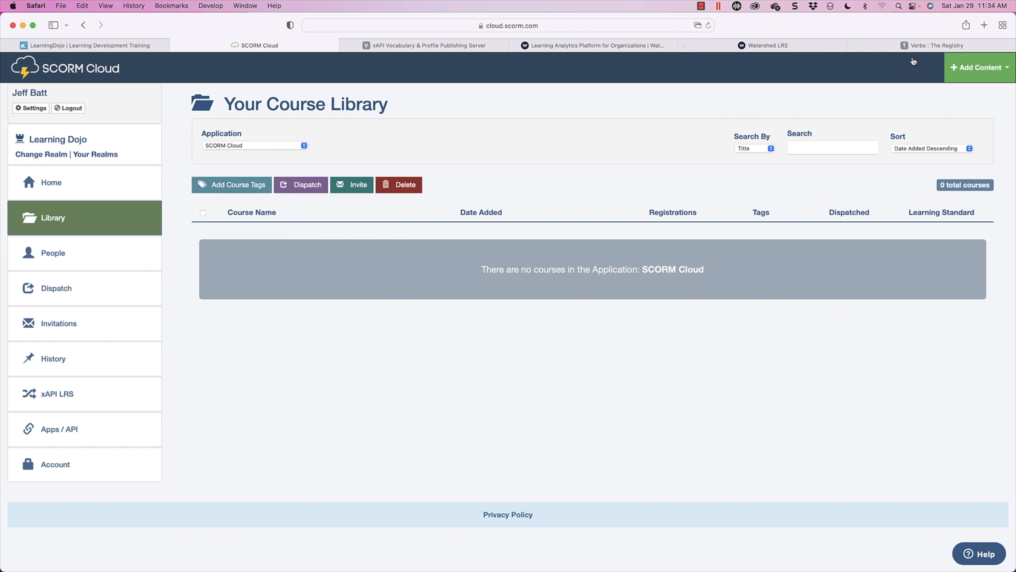
click(992, 67)
click(896, 96)
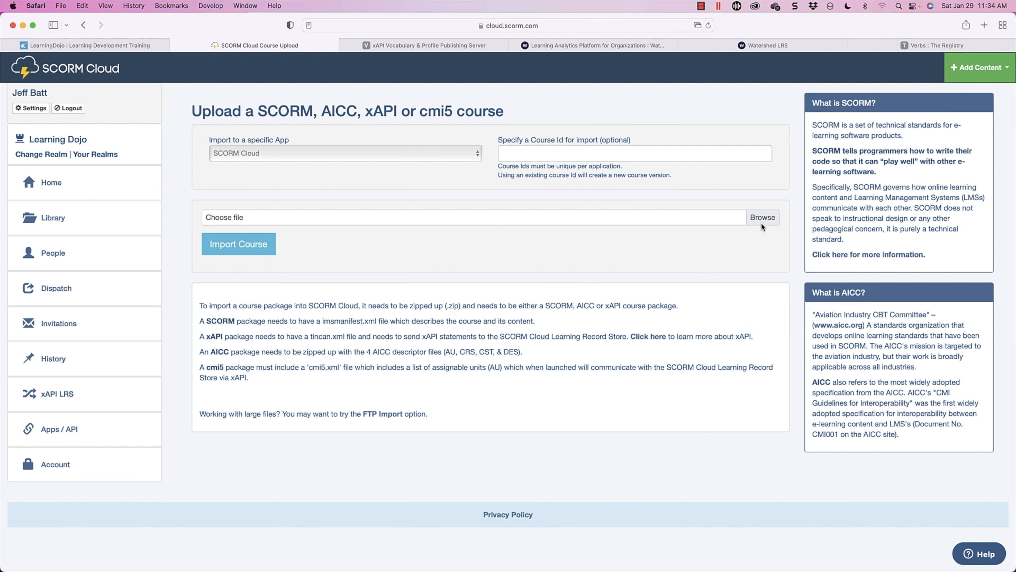
click(761, 222)
click(472, 257)
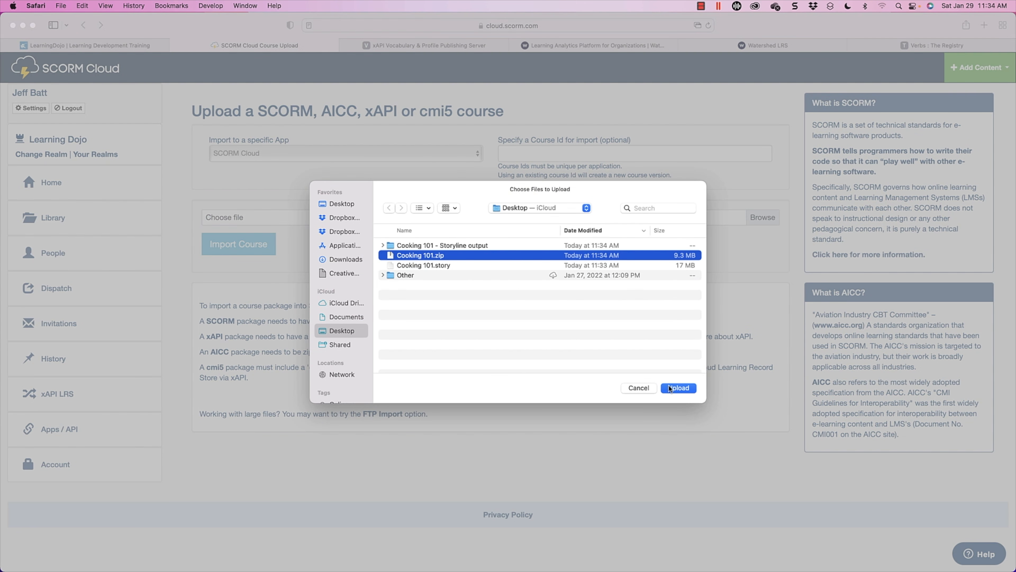
click(678, 388)
click(238, 244)
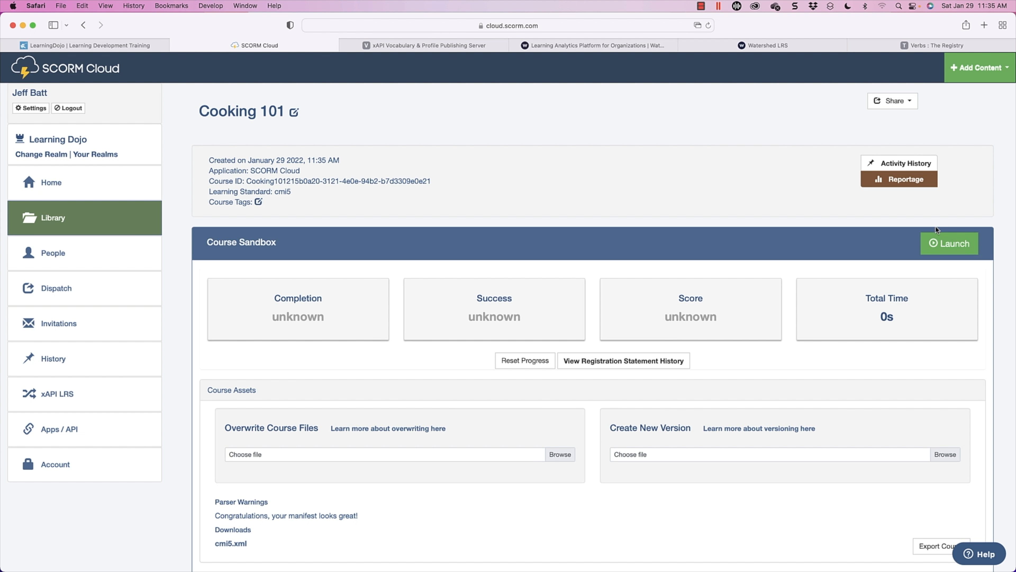
Step: Launch the imported Cooking 101 course, activate the red rectangle, advance to the second slide, and close the player
click(943, 248)
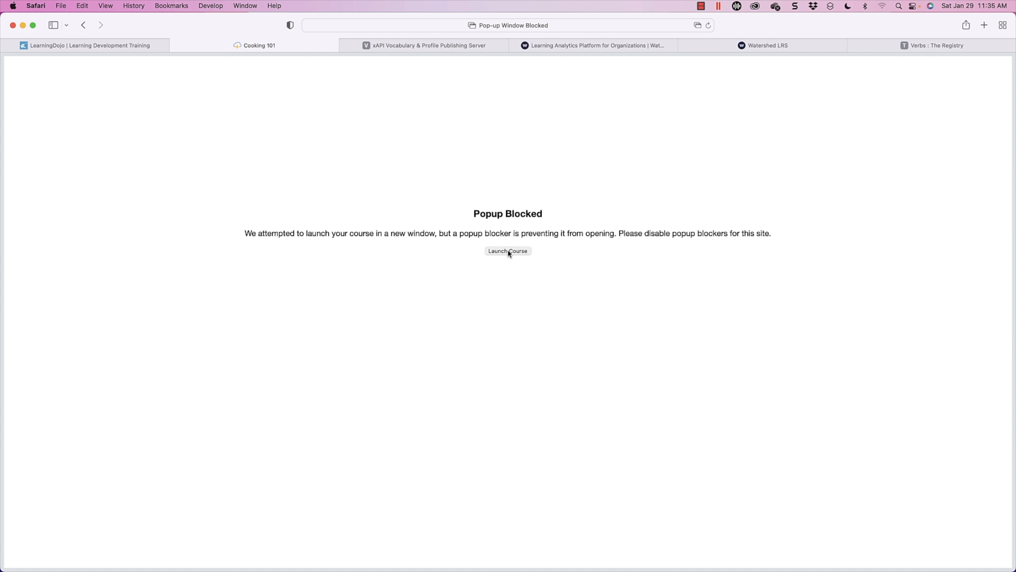
click(507, 251)
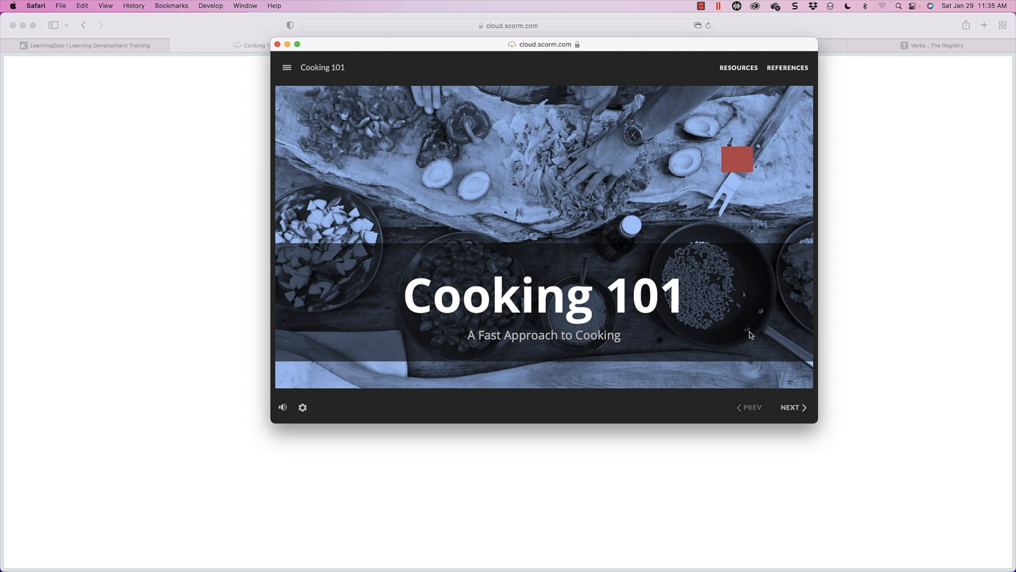
click(797, 405)
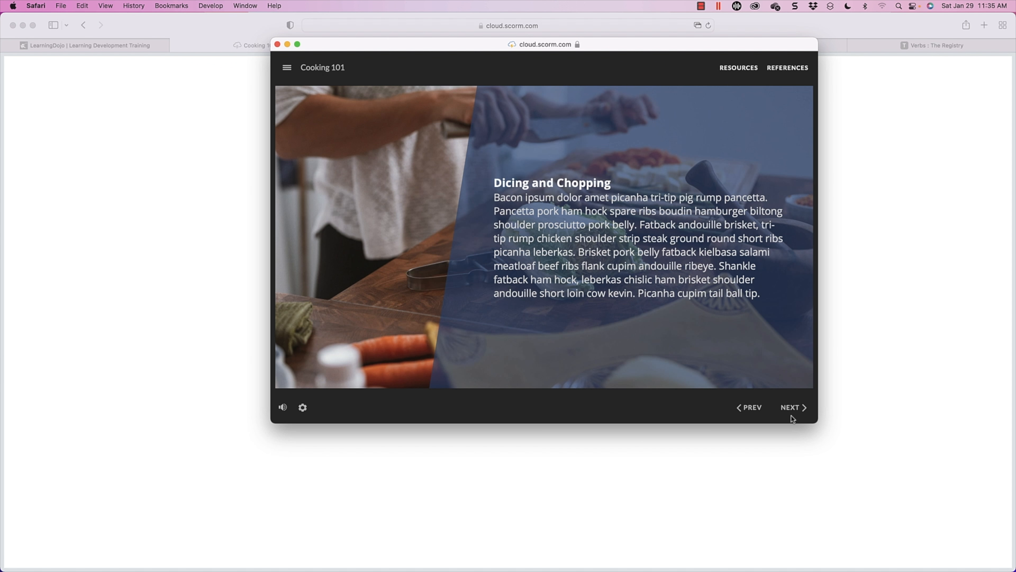
key(super+w)
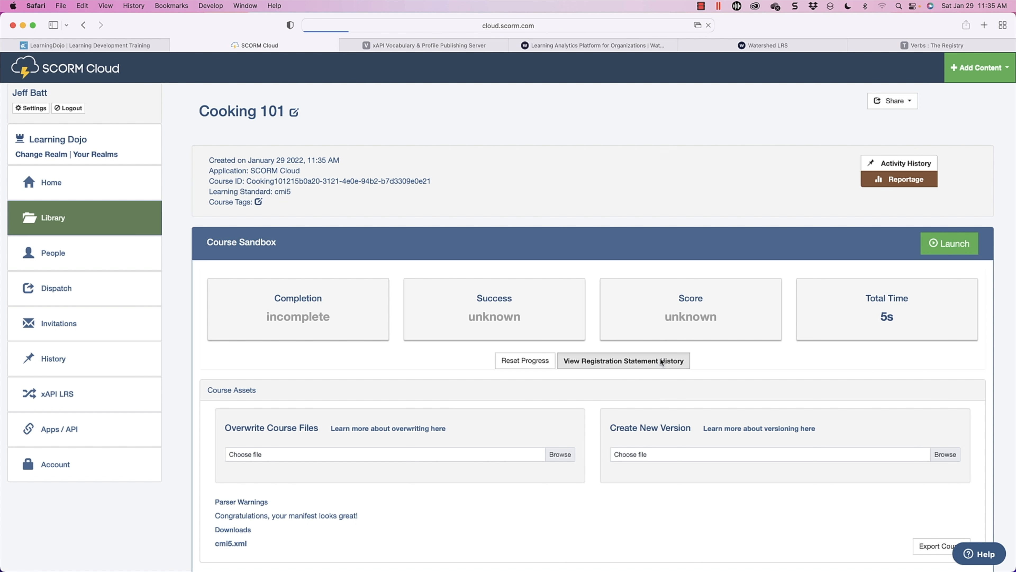
Step: View the course's registration statement history in SCORM Cloud, and refresh the interaction statements in Watershed LRS
click(661, 362)
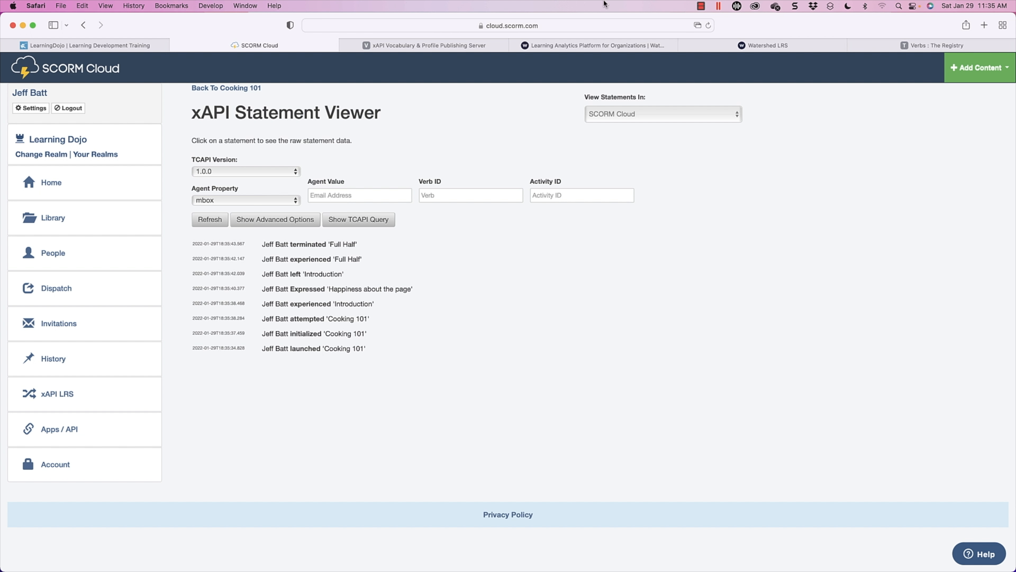
click(692, 45)
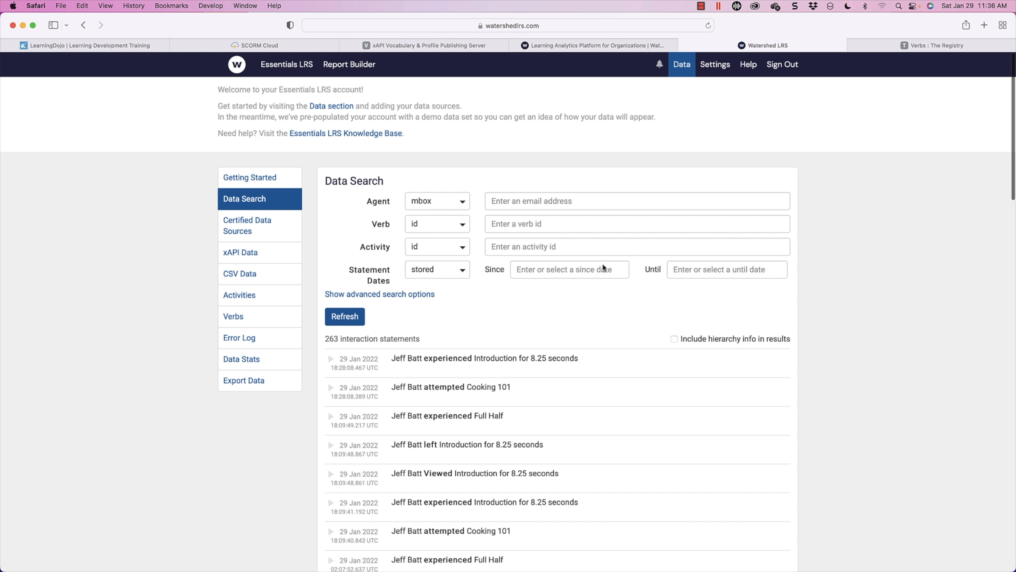
click(348, 319)
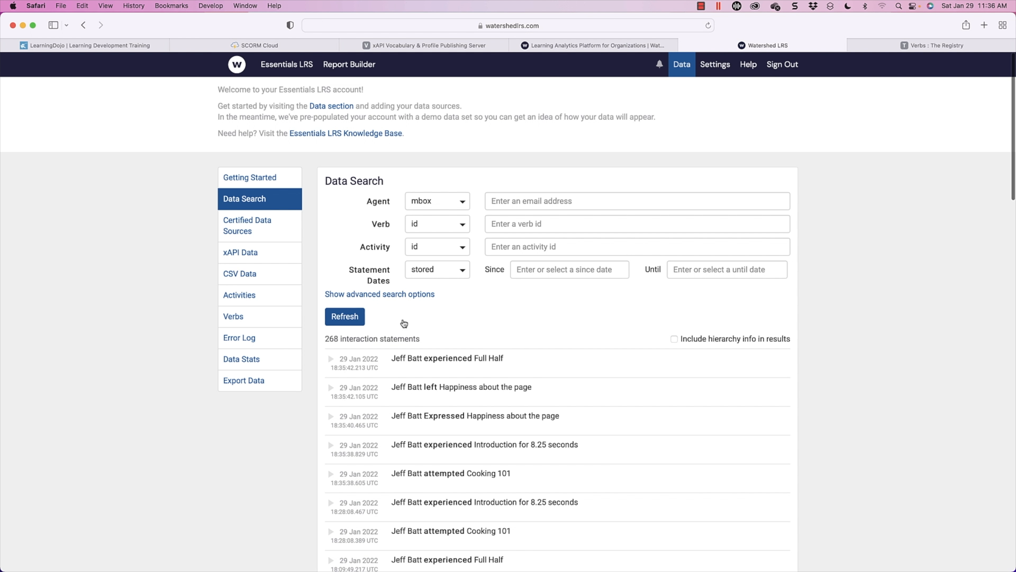